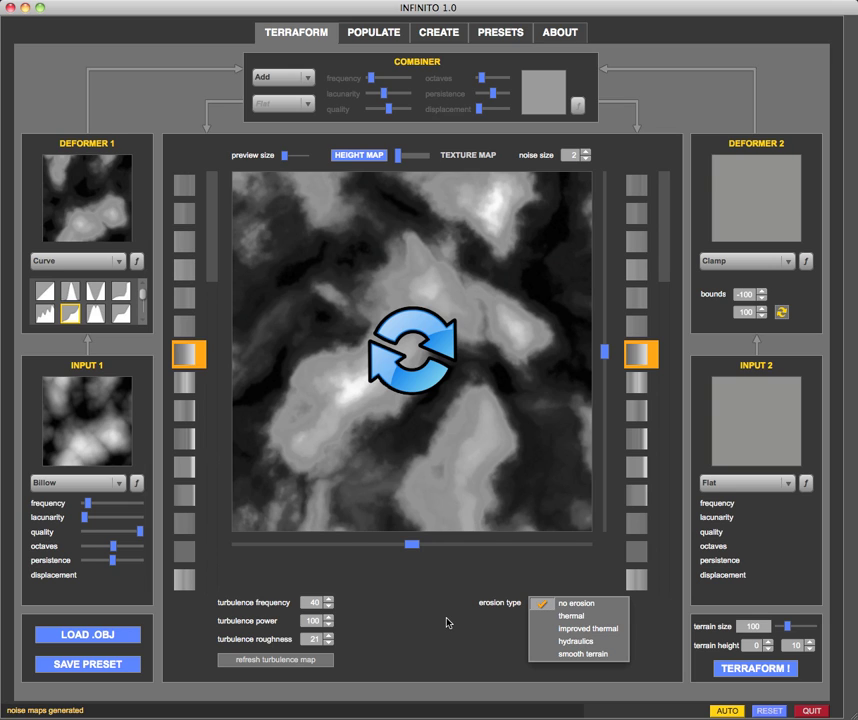
Step: Keep the terrain without erosion and check its texture map preview before returning to the height map
left_click(446, 623)
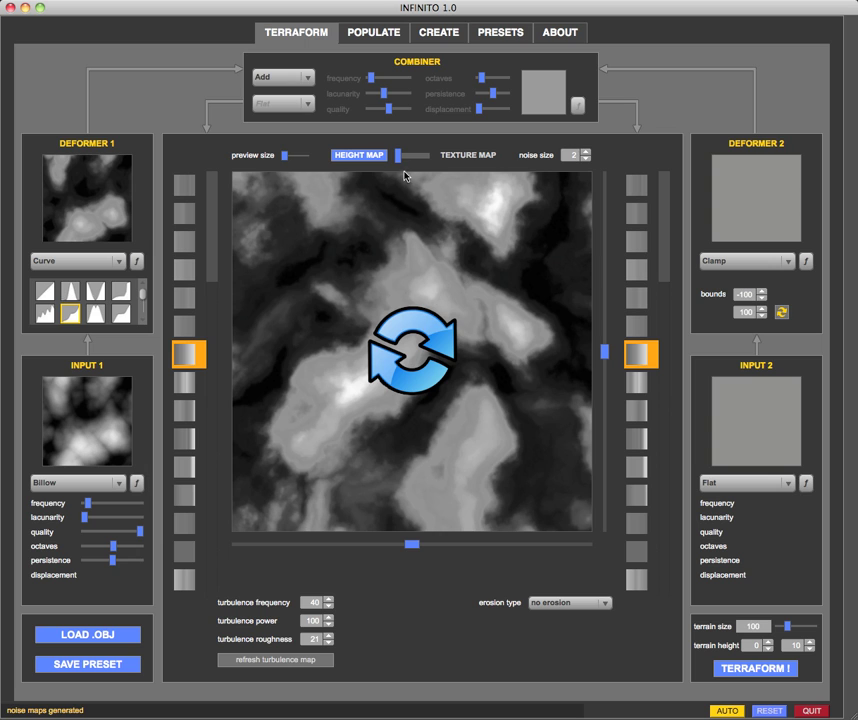
left_click_drag(398, 158, 419, 161)
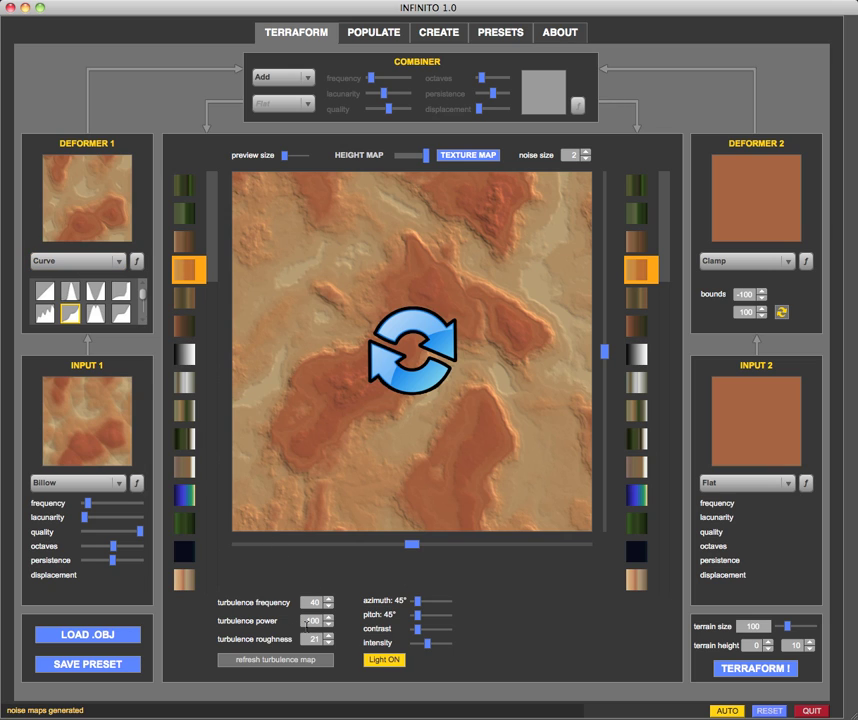
left_click(405, 160)
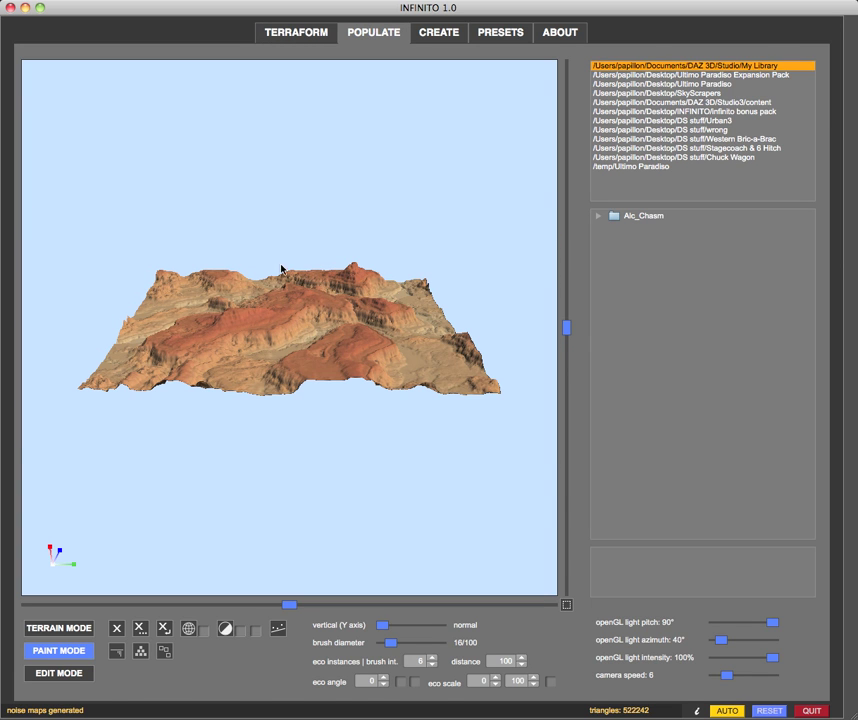
Step: Examine the uneroded 3D terrain up close and from several sides
scroll(281, 268, "up", 5)
scroll(312, 322, "up", 5)
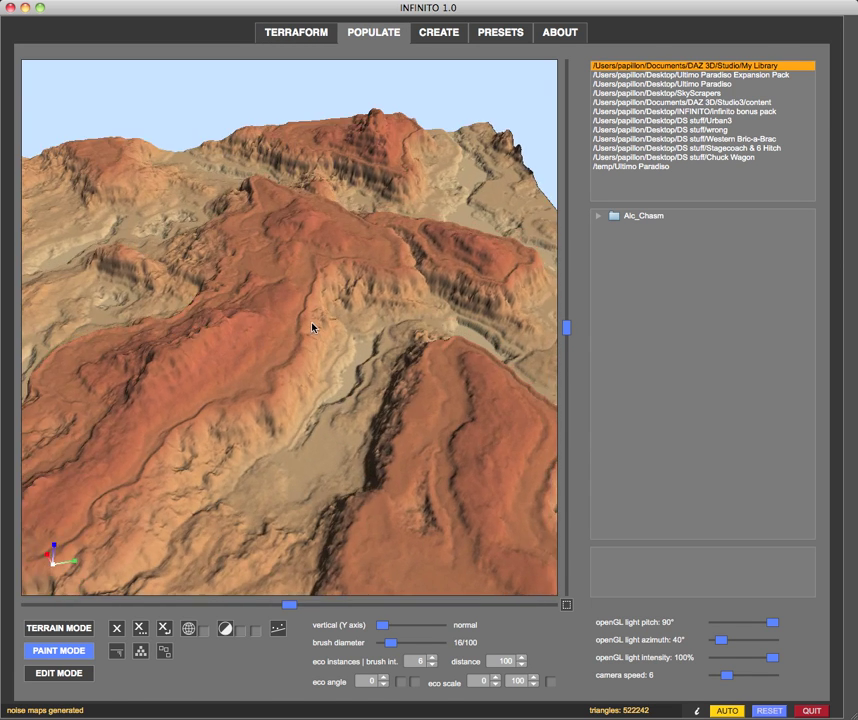
scroll(310, 326, "up", 5)
scroll(307, 324, "up", 3)
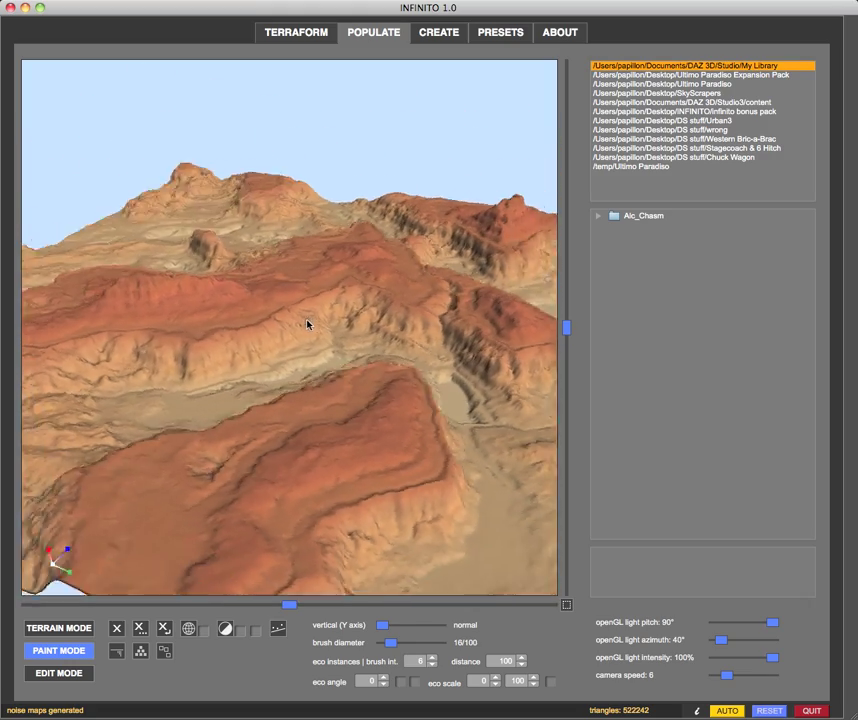
scroll(307, 324, "up", 10)
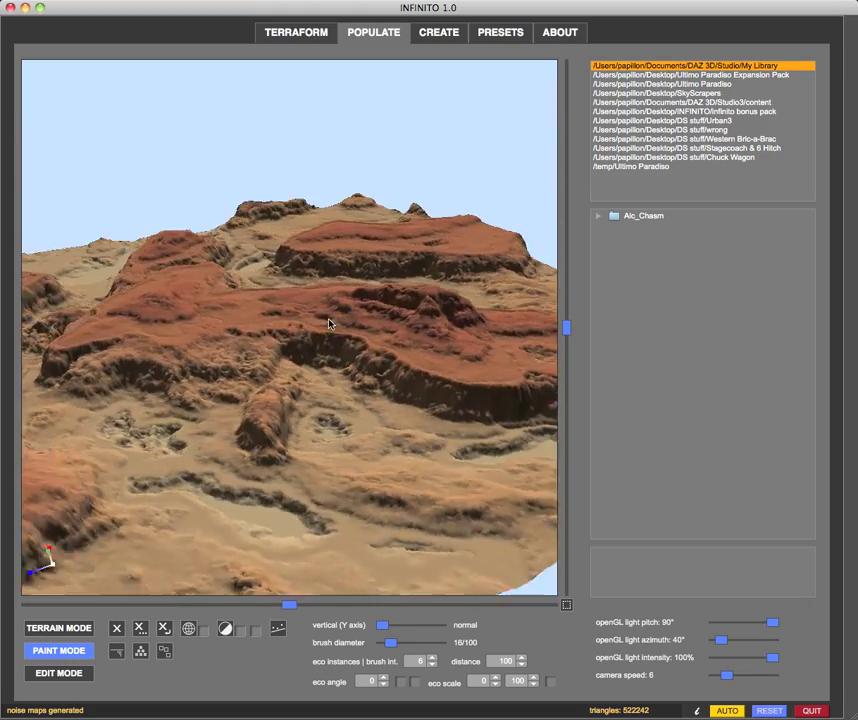
scroll(329, 323, "up", 5)
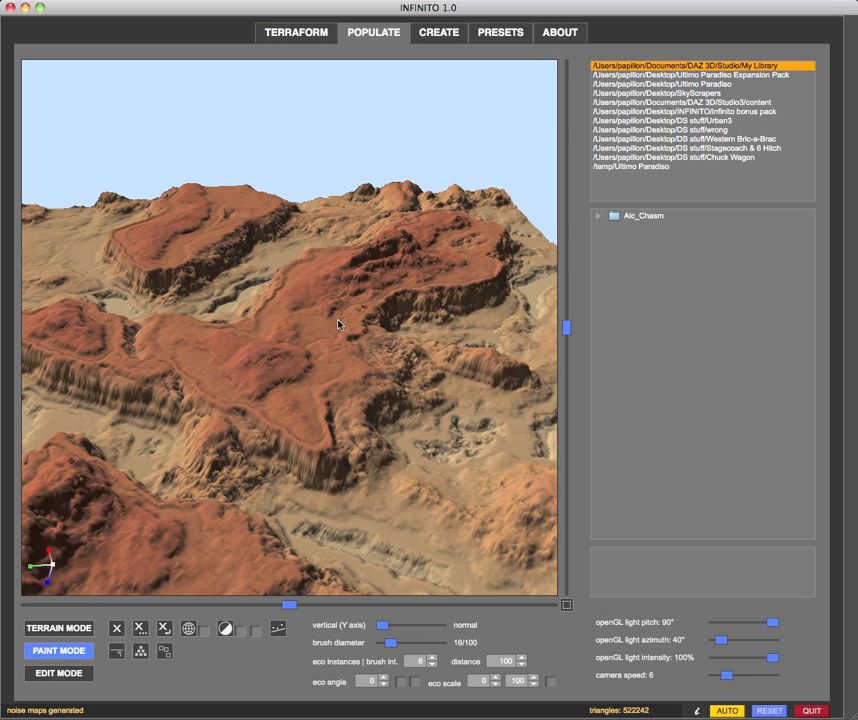
scroll(338, 324, "up", 10)
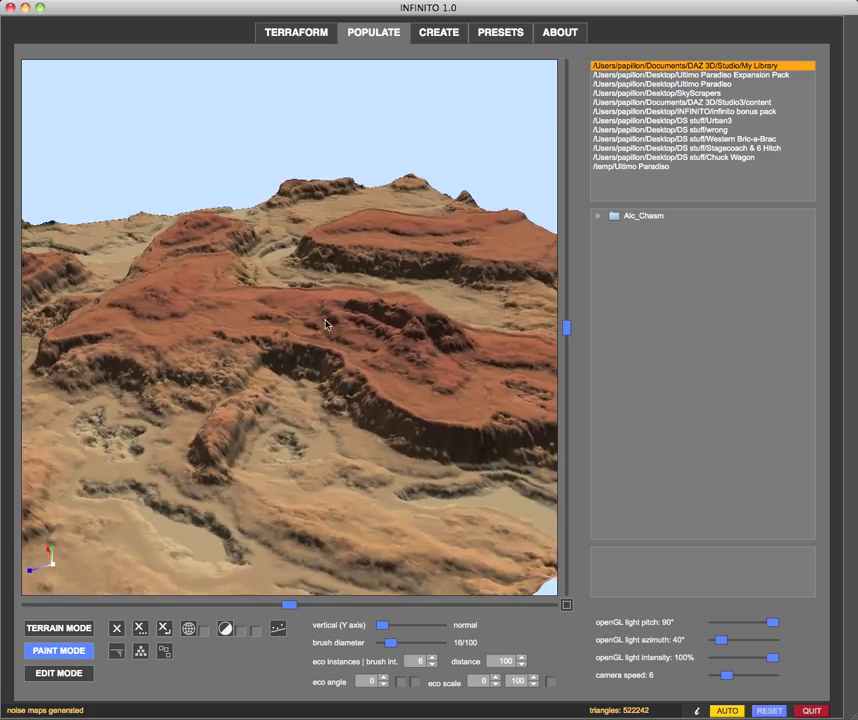
scroll(315, 325, "up", 10)
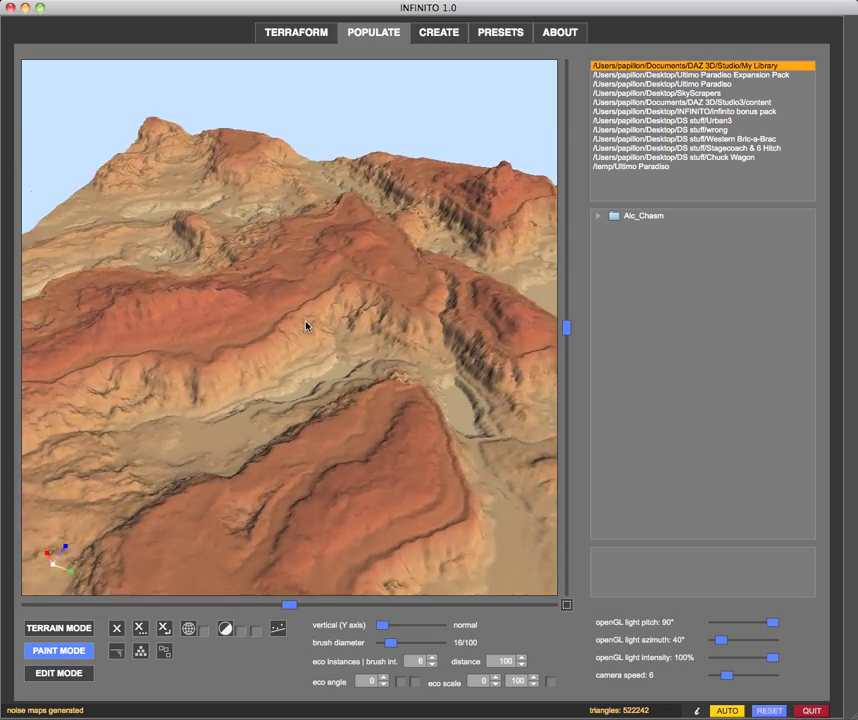
scroll(308, 325, "up", 10)
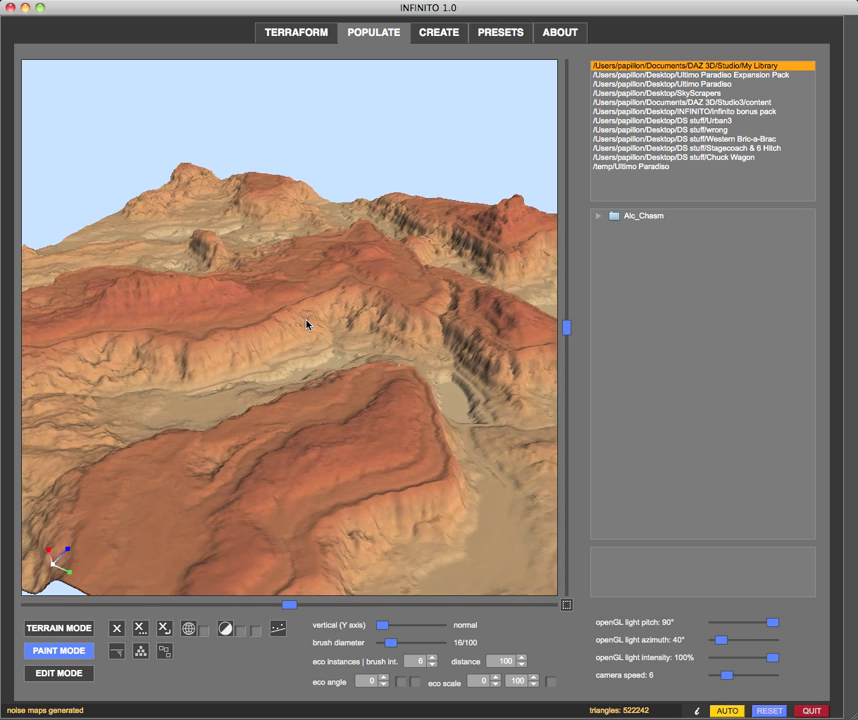
Step: Return to the terraform settings and compare the texture map with the height map, ending on the height map
left_click(291, 38)
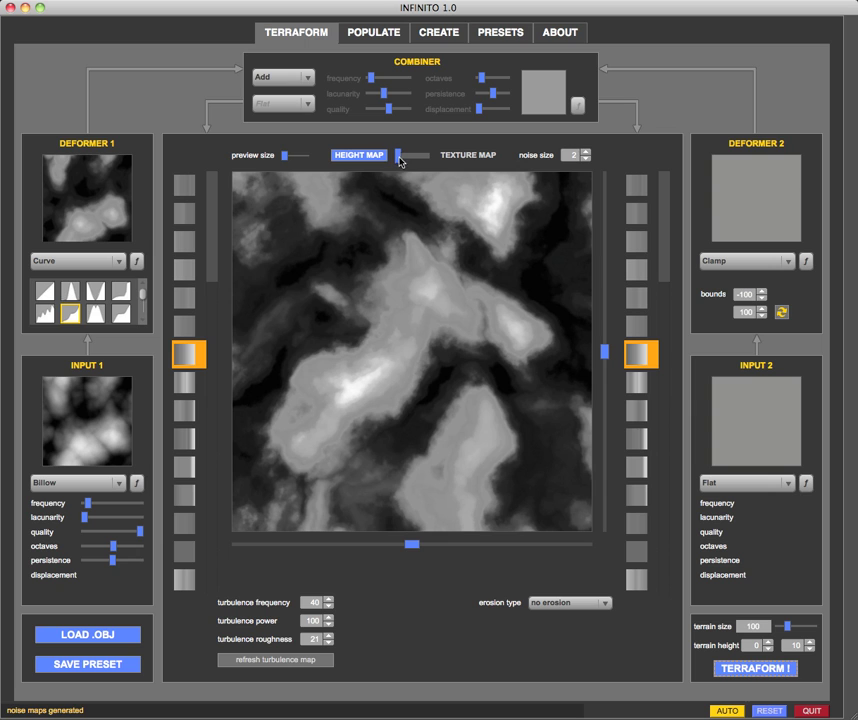
left_click_drag(398, 157, 428, 157)
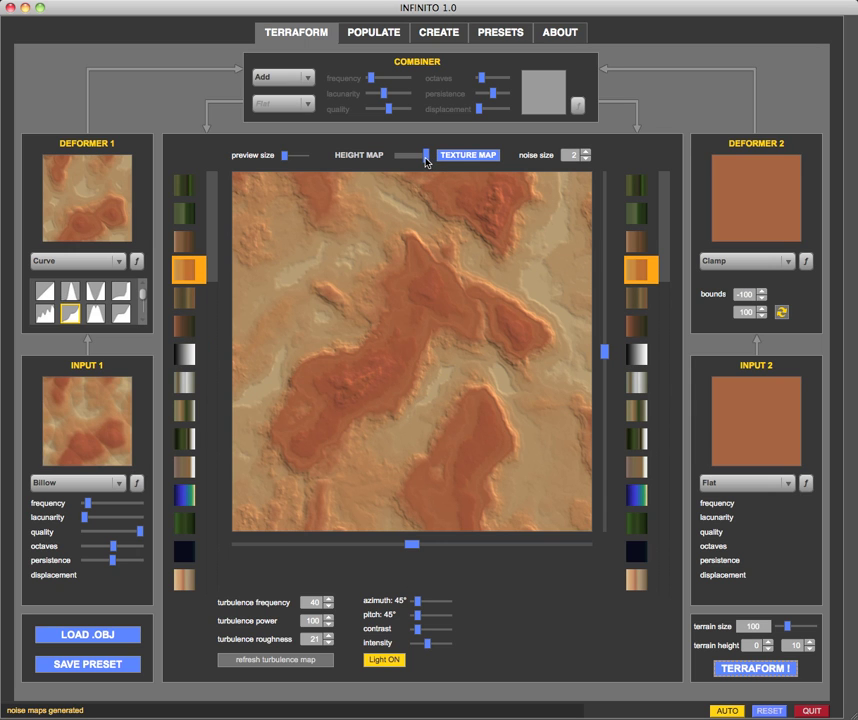
left_click_drag(425, 158, 401, 159)
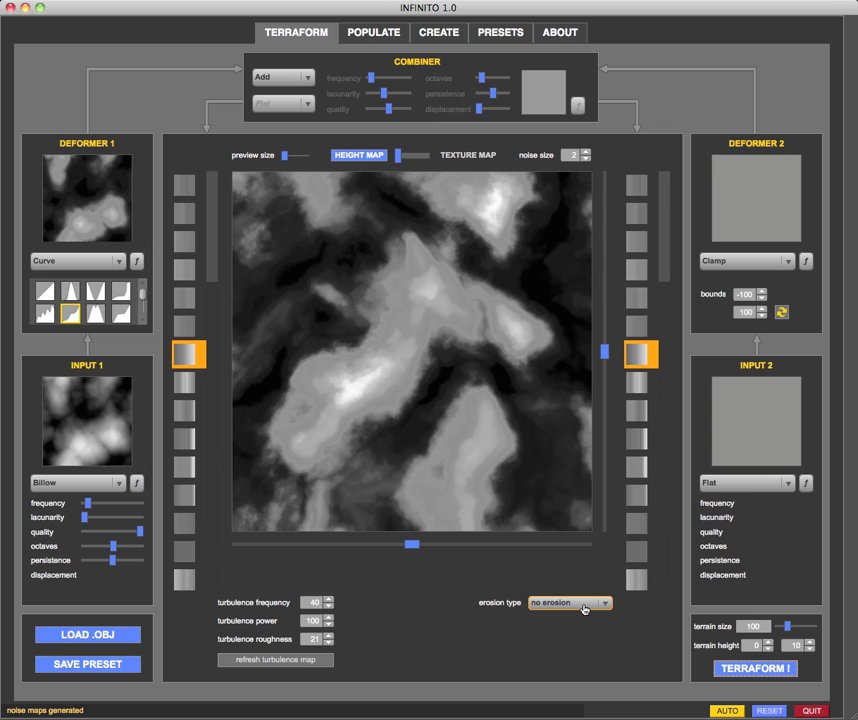
Step: Set the erosion type to thermal with 5 iterations and recompute the height map
left_click(584, 607)
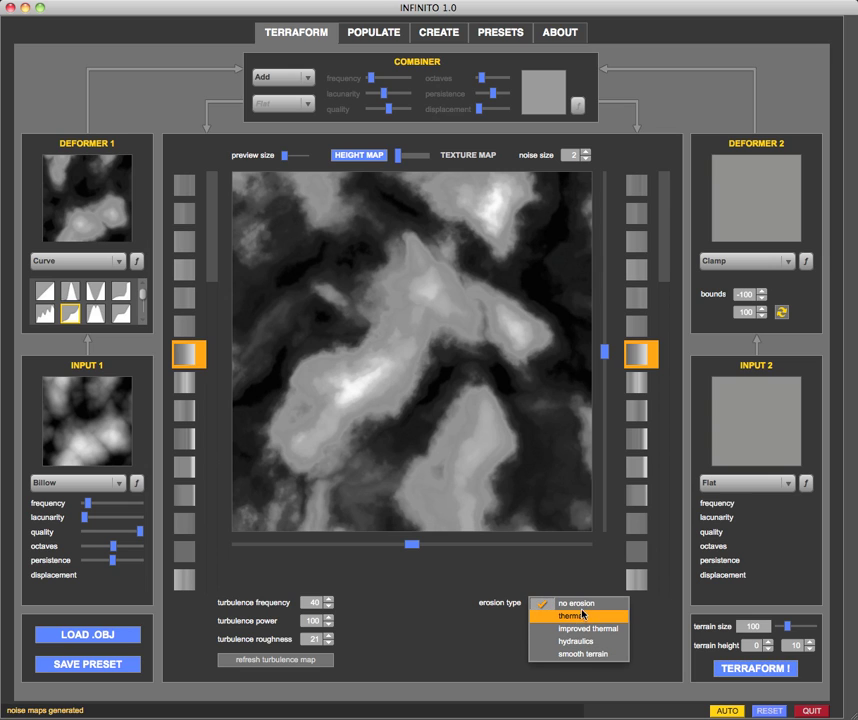
left_click(580, 616)
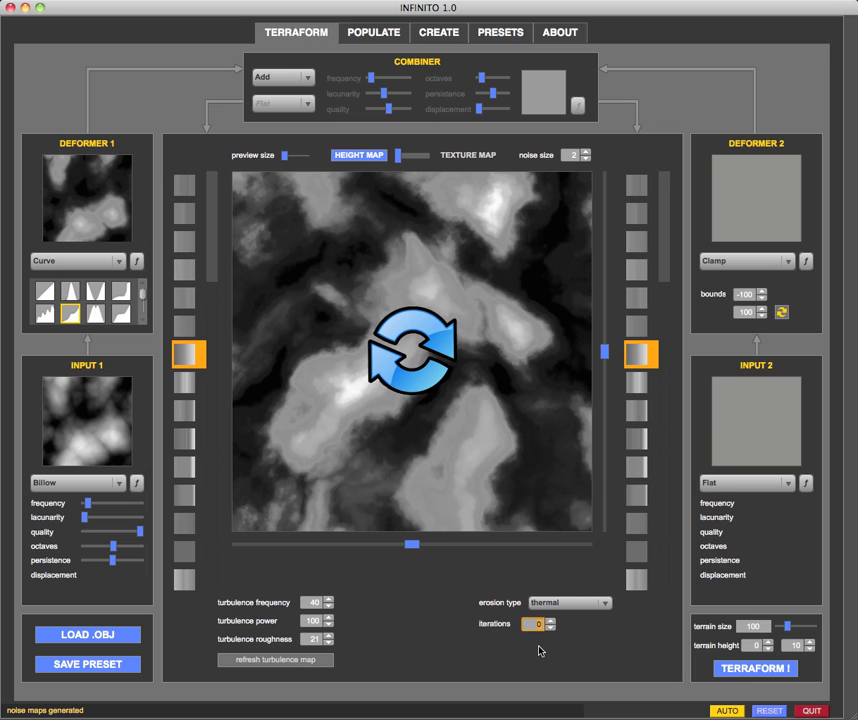
type("5")
key("Return")
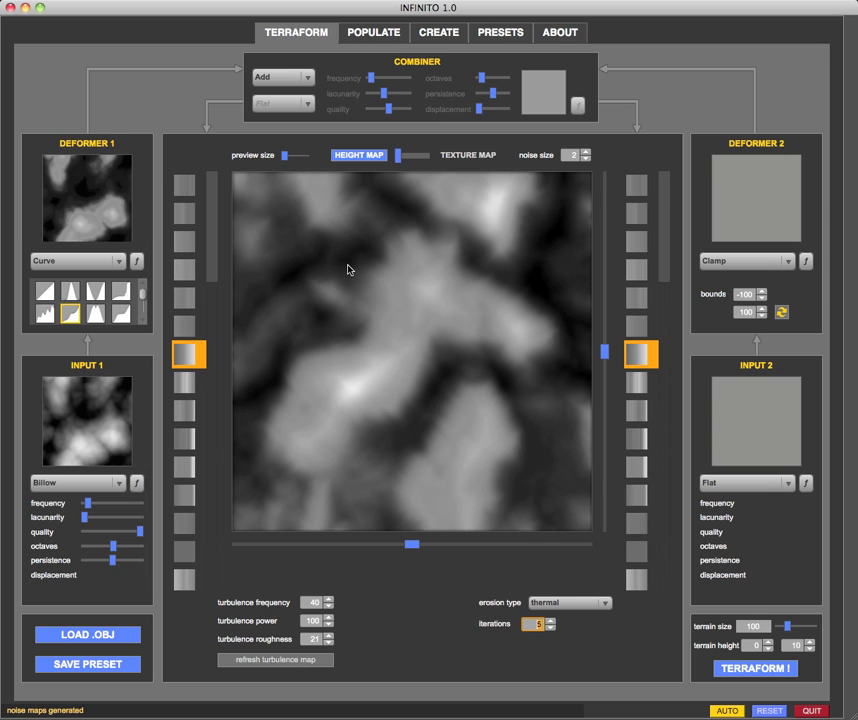
Step: Generate the 3D terrain with the 5-iteration thermal erosion and inspect its slopes from different sides
left_click(749, 672)
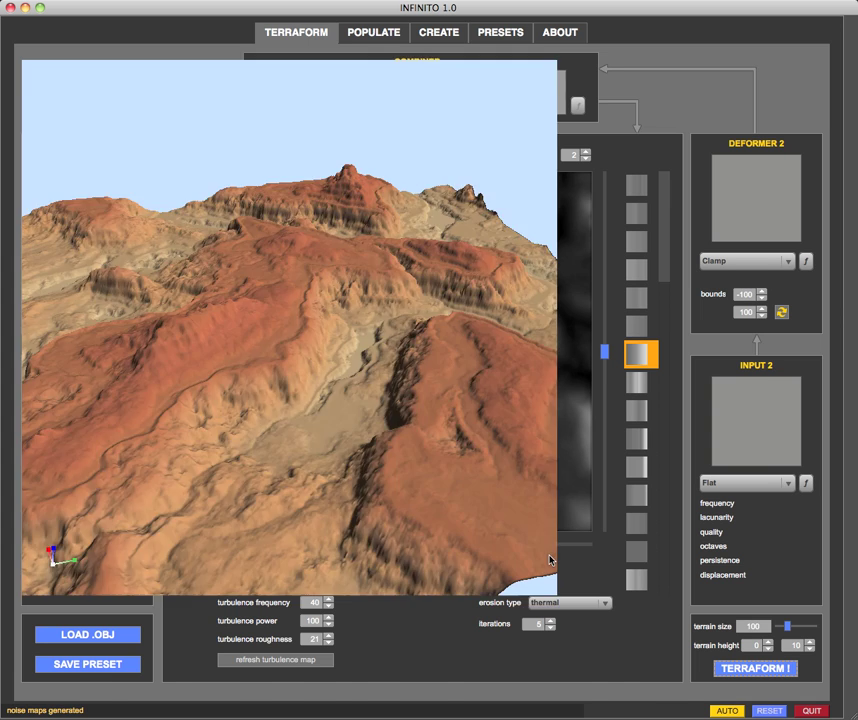
scroll(298, 218, "up", 3)
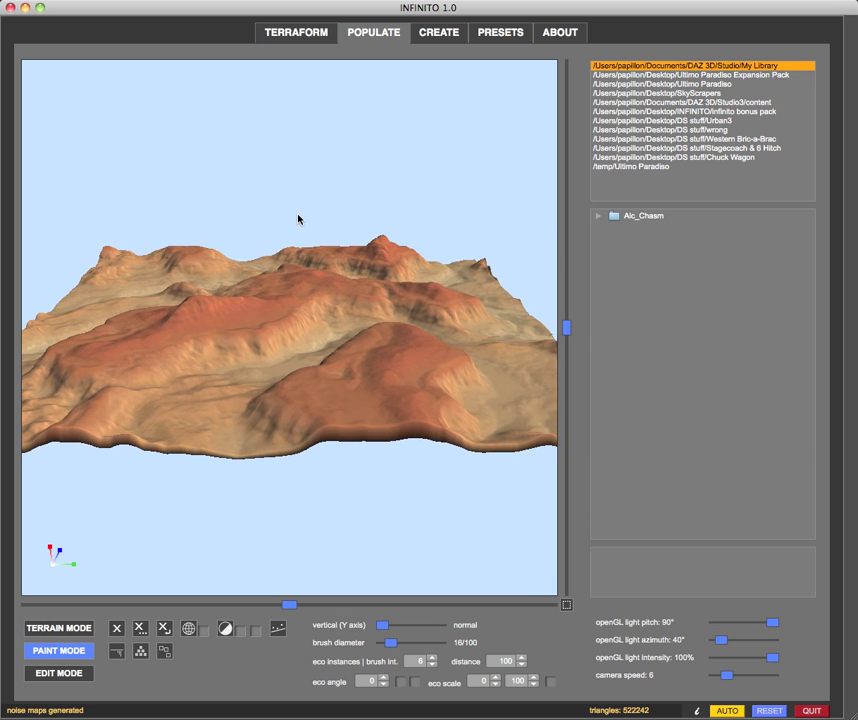
scroll(298, 218, "up", 4)
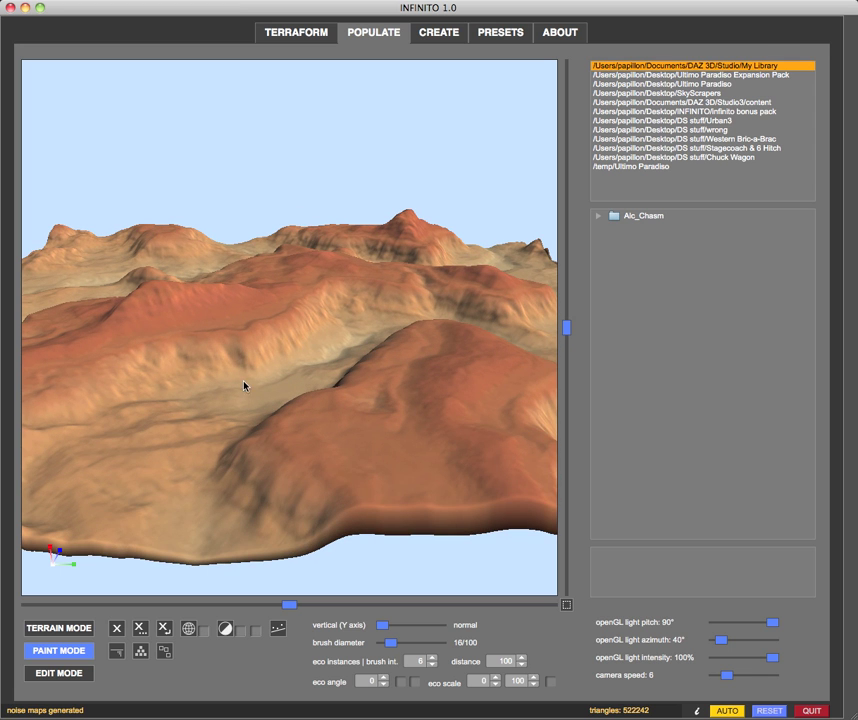
left_click_drag(368, 339, 348, 339)
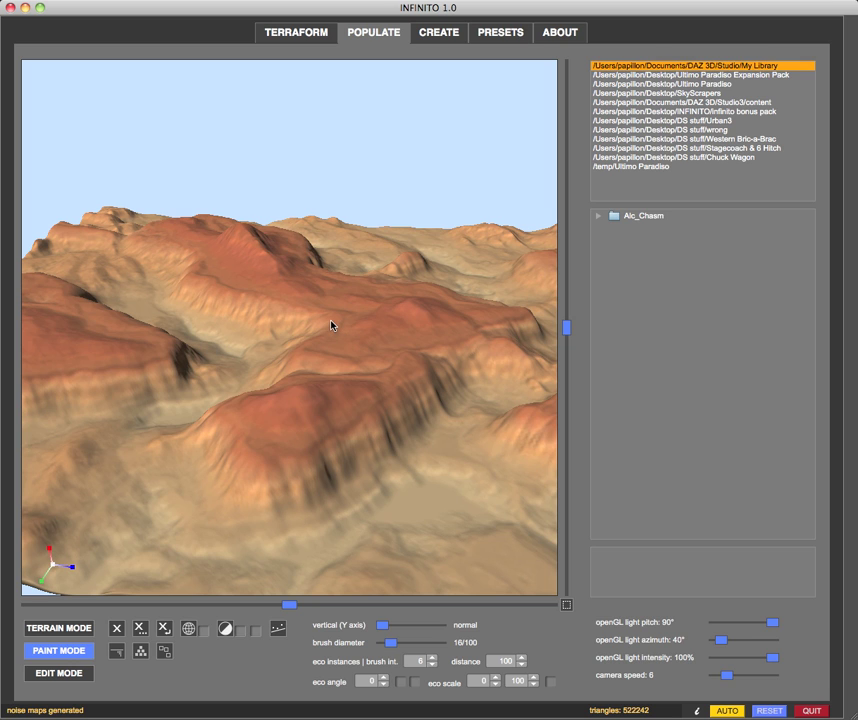
scroll(328, 326, "down", 3)
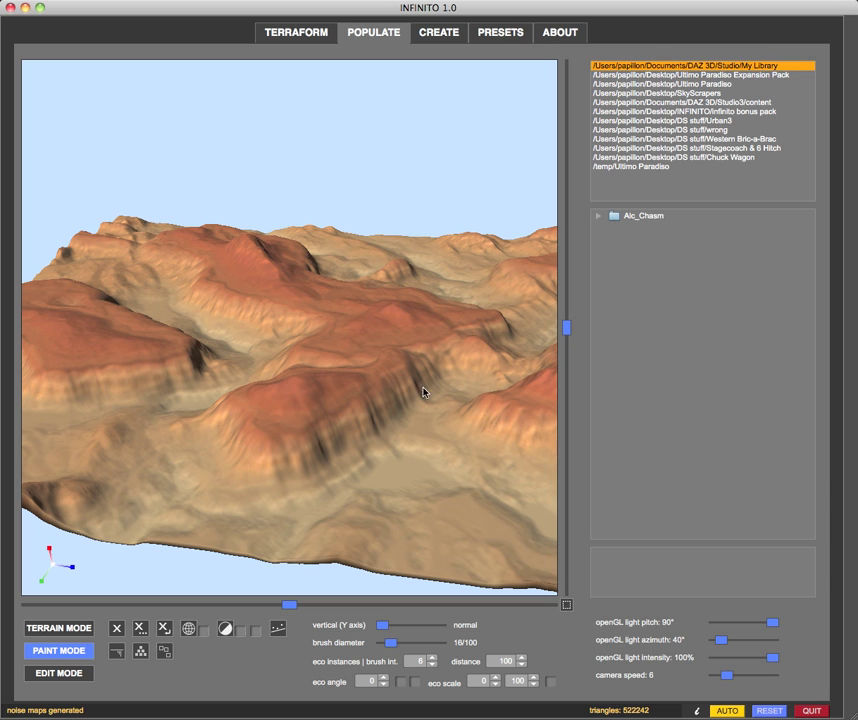
middle_click_drag(370, 401, 428, 390)
Step: Return to the terraform settings and raise the thermal erosion to 50 iterations, recomputing the height map
left_click(285, 33)
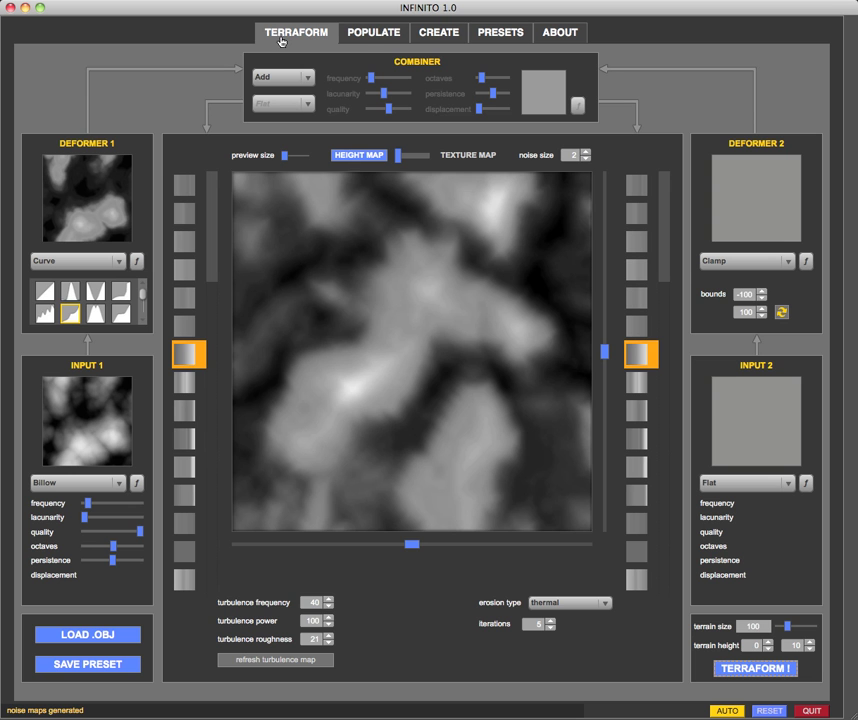
left_click(536, 624)
key("Right")
type("0")
key("Return")
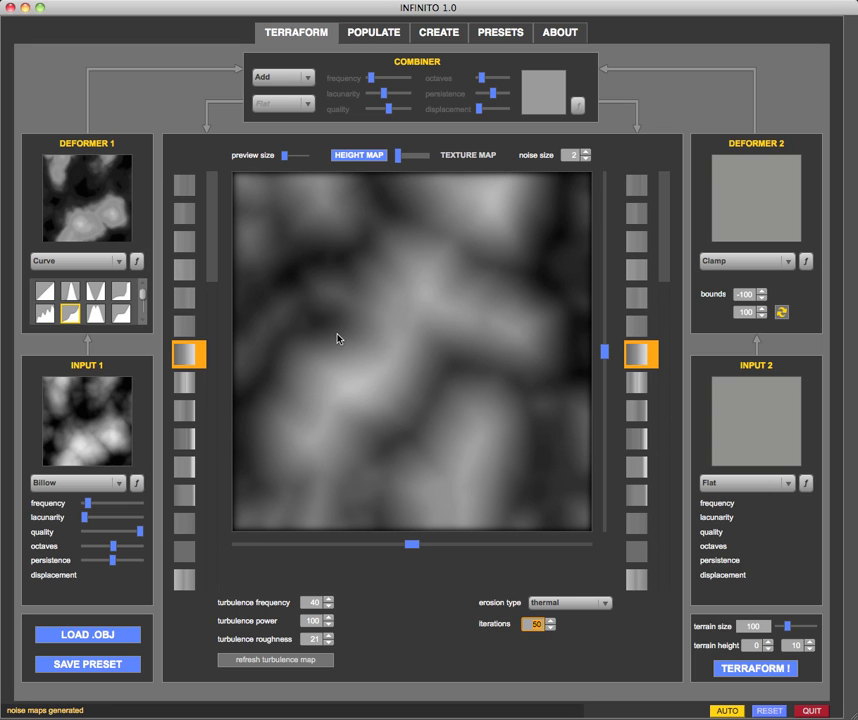
Step: Generate the 3D terrain with the 50-iteration thermal erosion and inspect it from another side
left_click(738, 670)
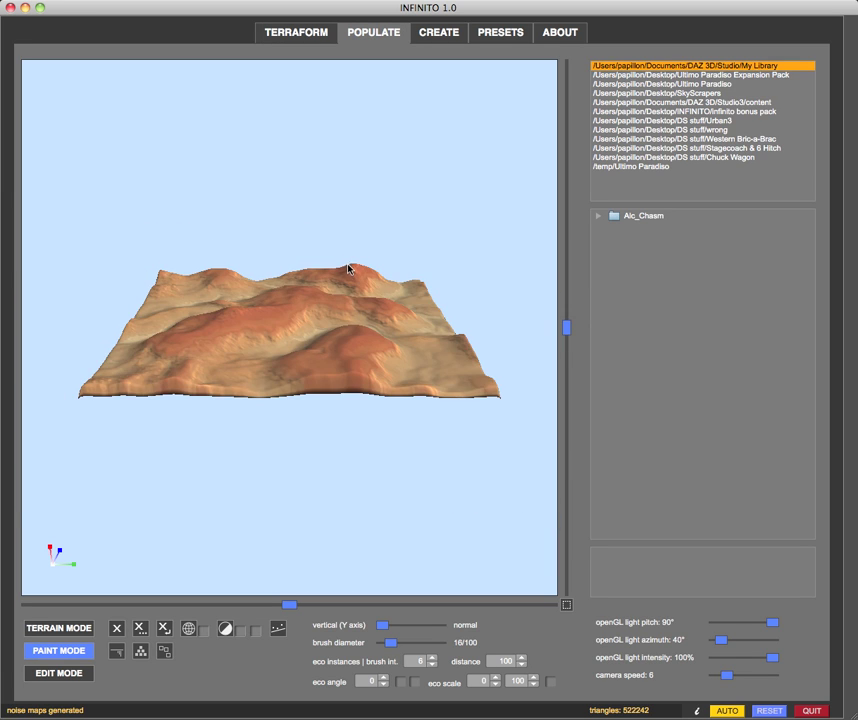
scroll(350, 268, "up", 5)
left_click_drag(350, 312, 395, 312)
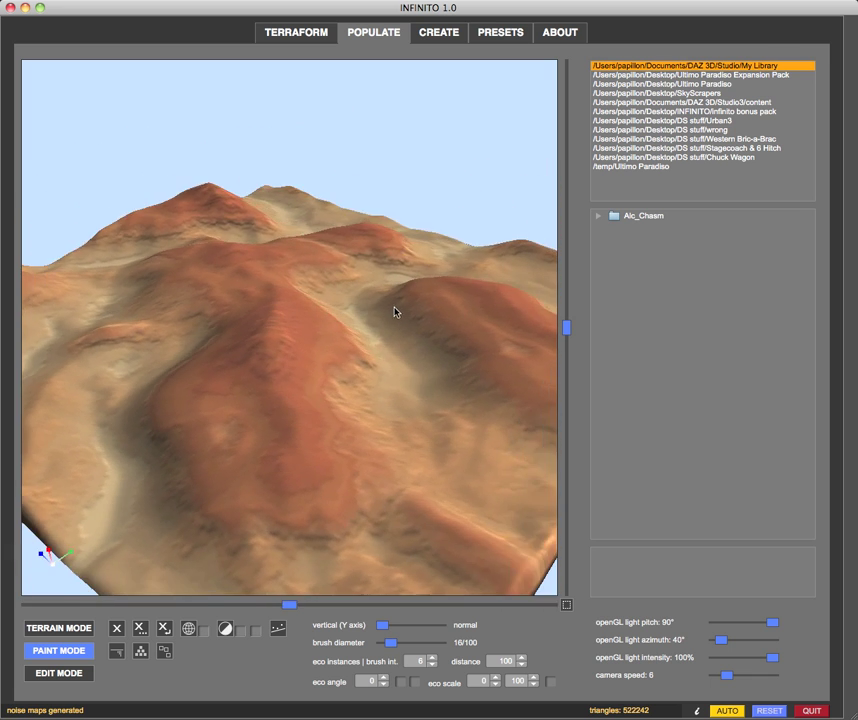
Step: Set the erosion type back to no erosion in the terraform settings and recompute the height map
left_click(292, 31)
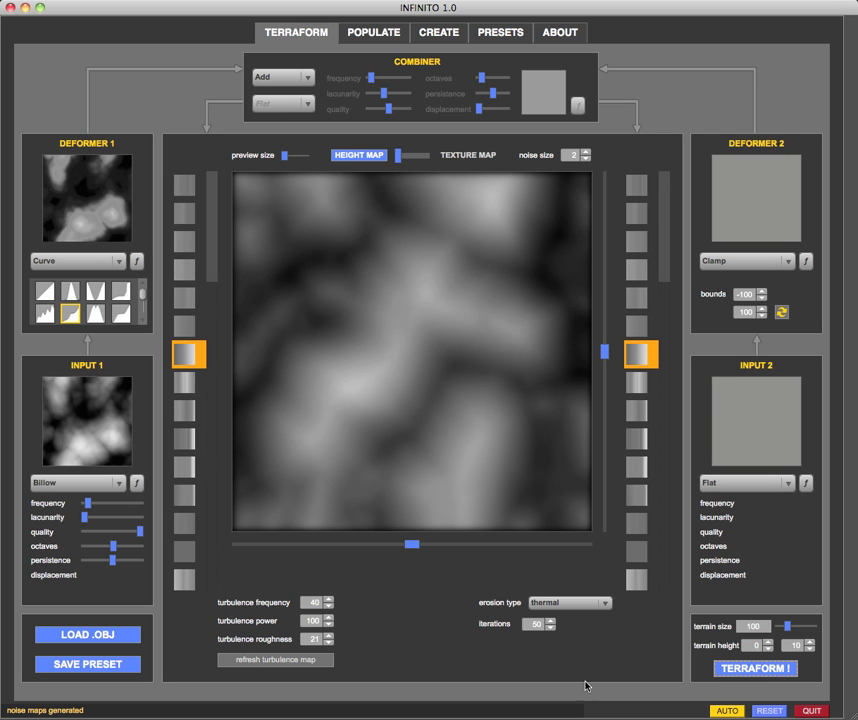
left_click(566, 603)
left_click(561, 591)
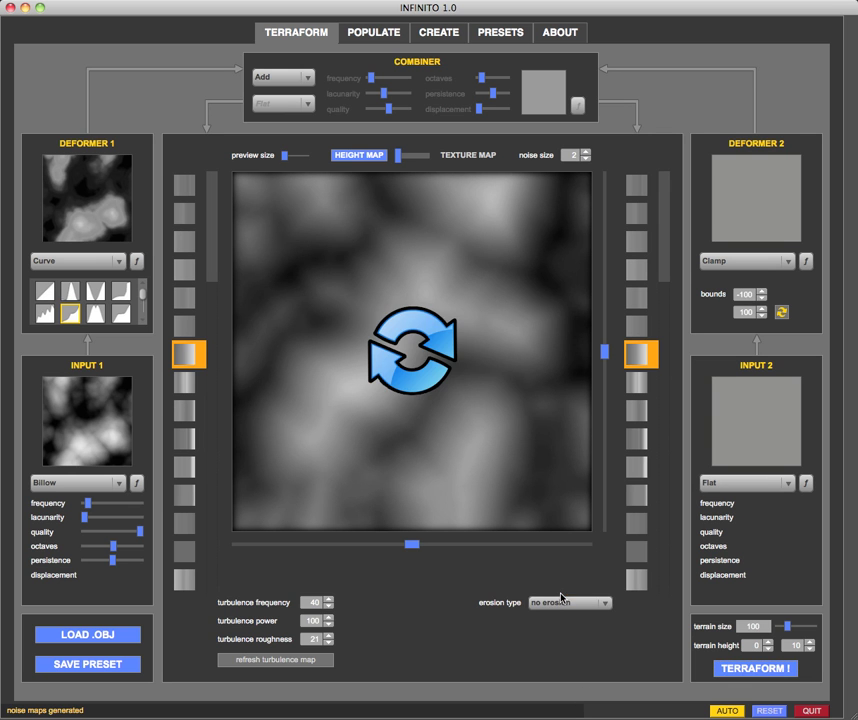
left_click(415, 392)
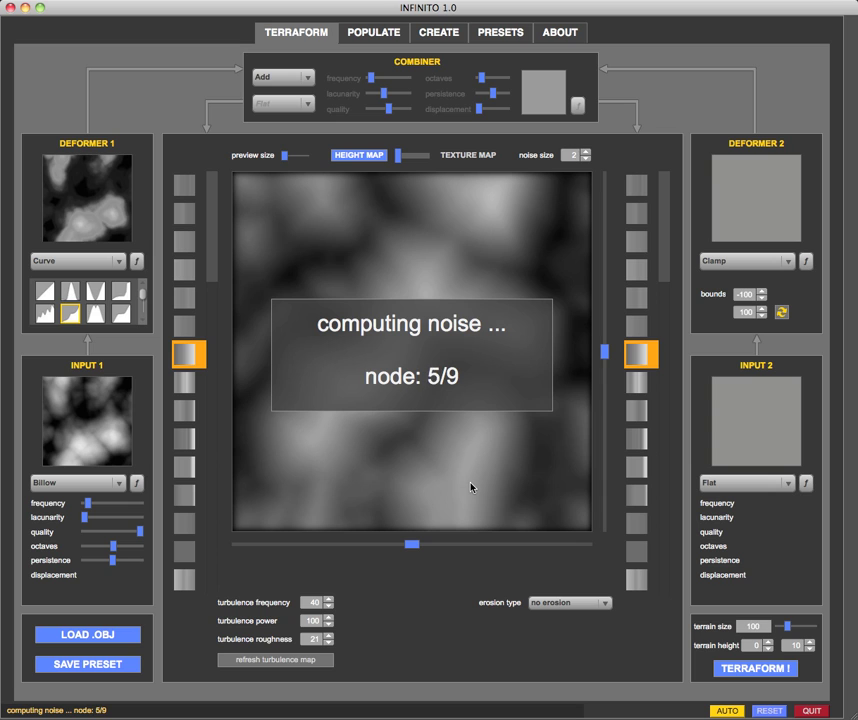
Step: Try the improved thermal erosion type, switch to hydraulics with 250 iterations, and recompute the height map
left_click(547, 602)
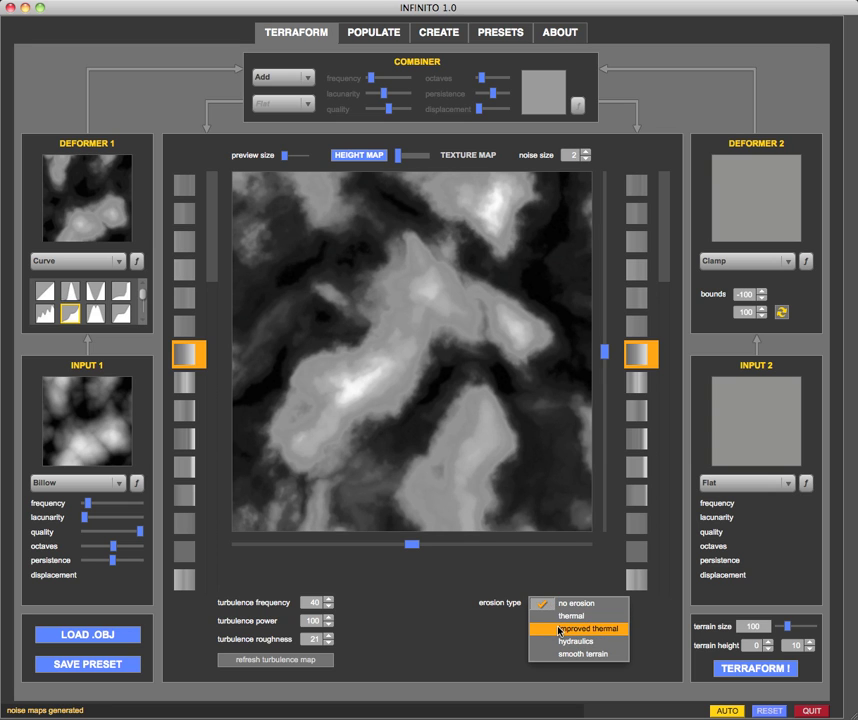
left_click(560, 629)
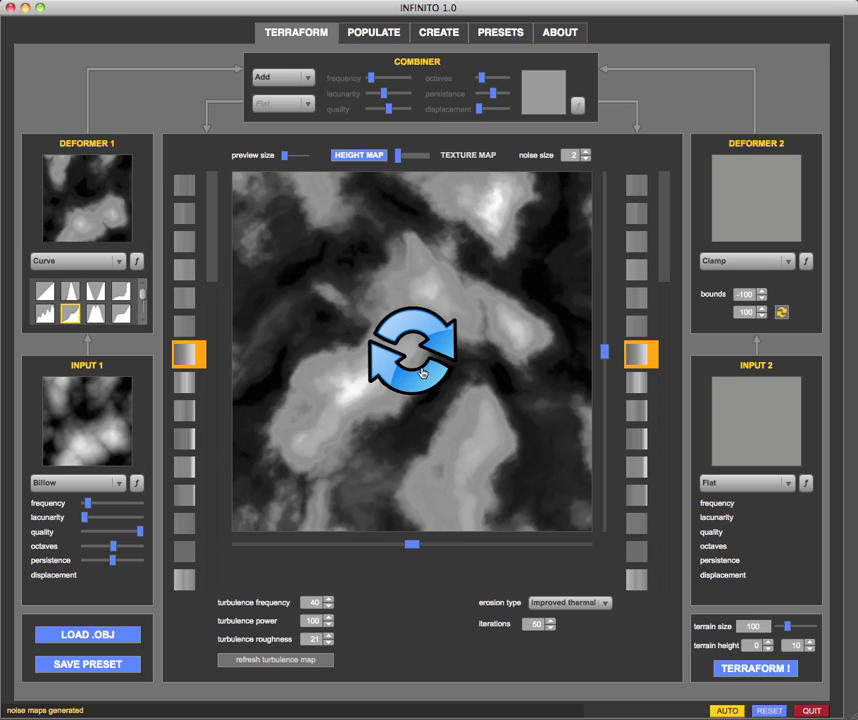
left_click(566, 603)
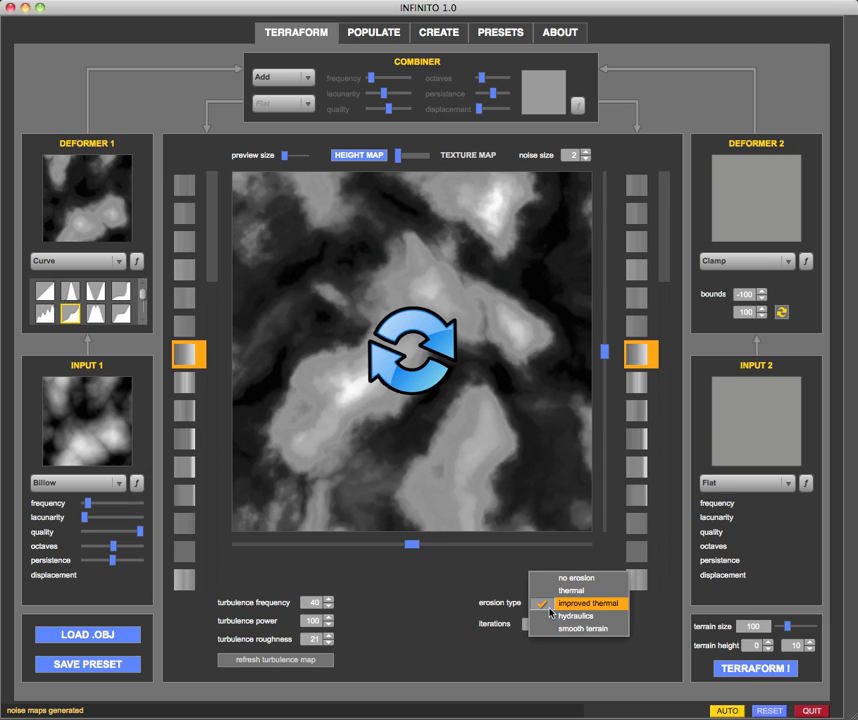
left_click(552, 616)
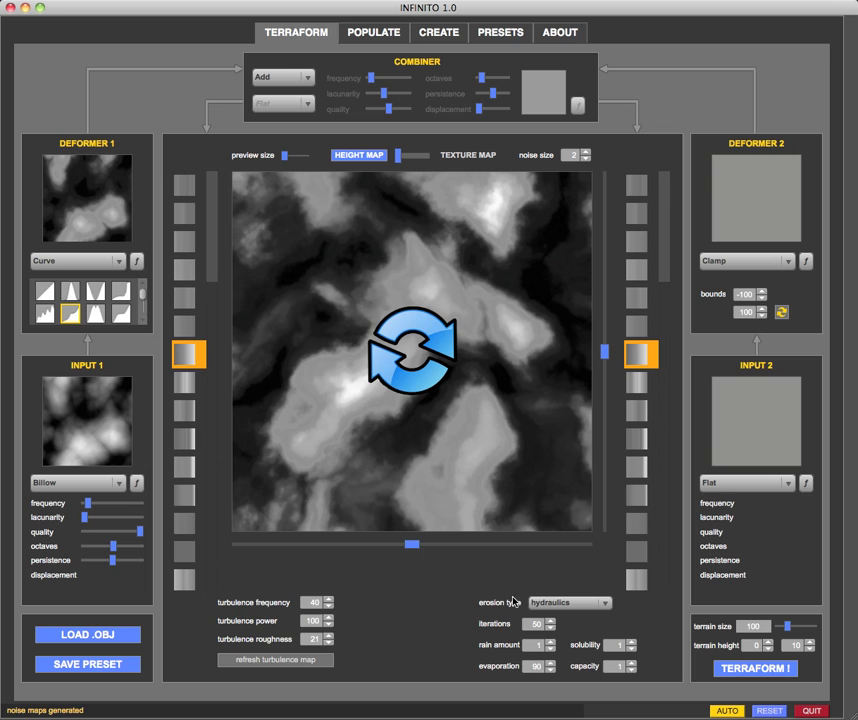
left_click_drag(532, 623, 534, 693)
type("2")
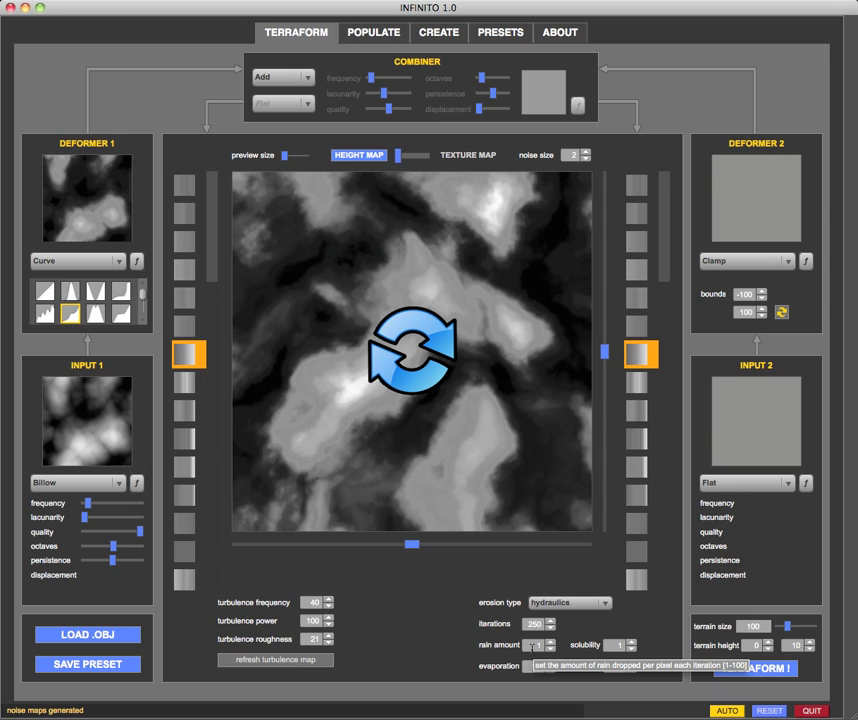
left_click(430, 320)
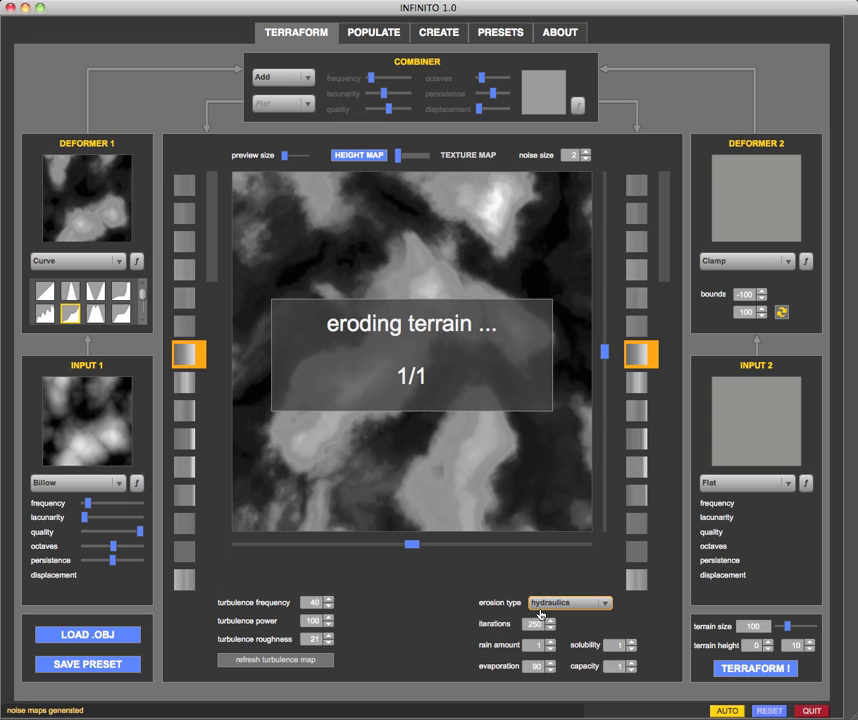
Step: Generate the 3D terrain with hydraulic erosion, inspect it up close, and return to the terraform settings
left_click(744, 674)
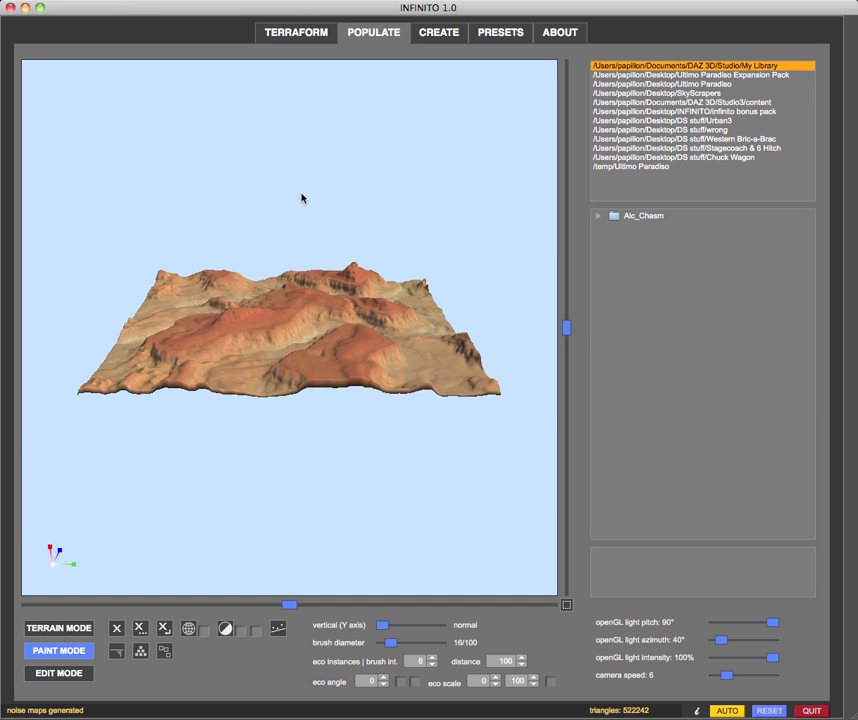
scroll(304, 198, "up", 10)
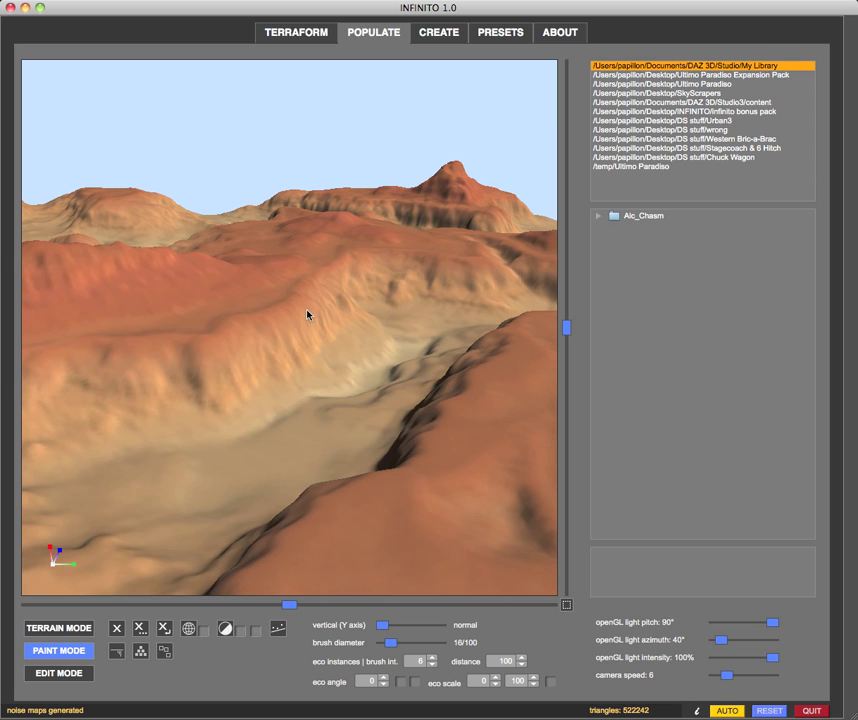
middle_click_drag(368, 384, 238, 367)
scroll(343, 372, "down", 10)
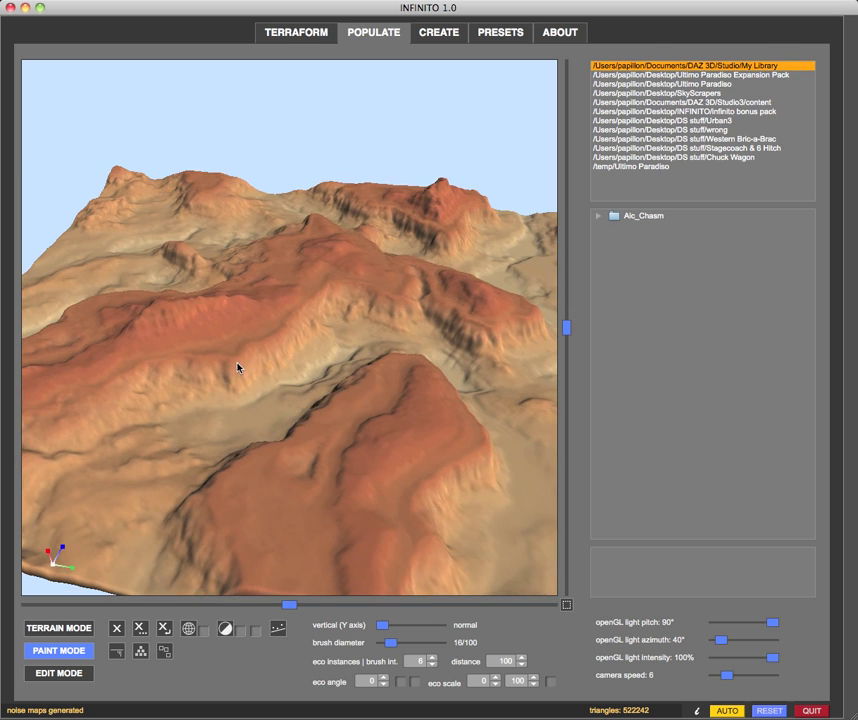
left_click(296, 34)
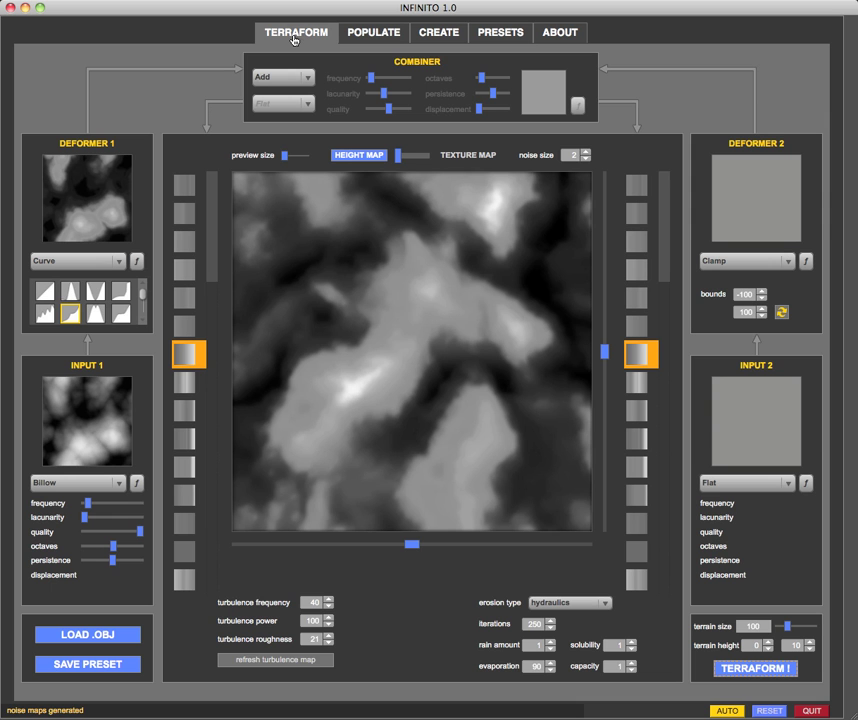